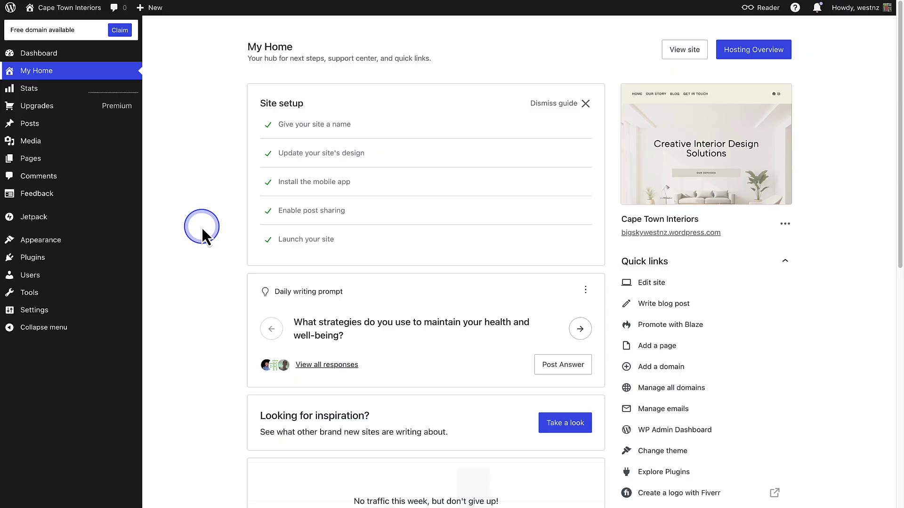
Step: Go to the Cape Town Interiors Users page and start a new user invitation
mouse_move(29, 275)
click(73, 278)
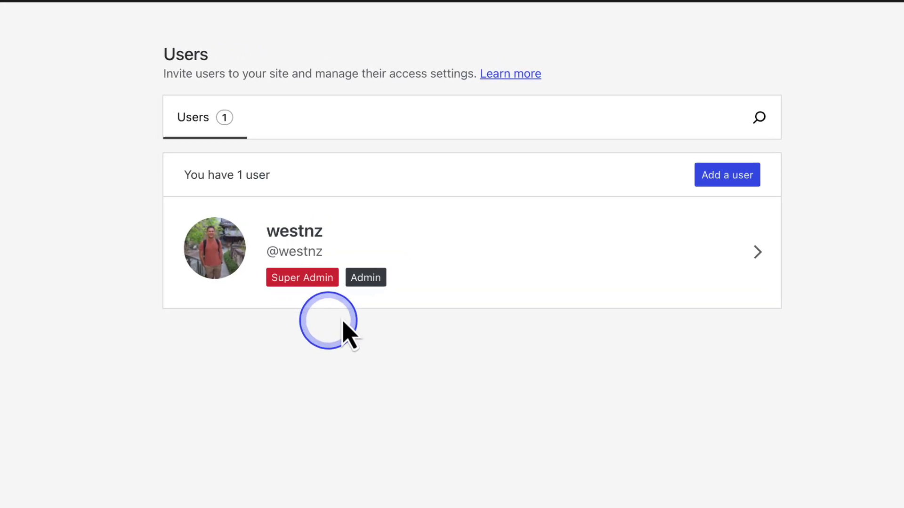
click(720, 205)
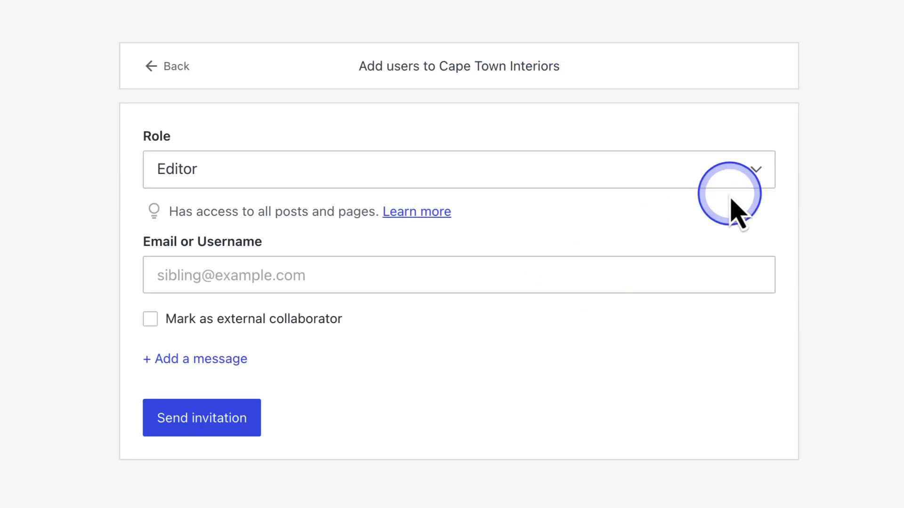
Step: Open the invitation's Role dropdown to view the available roles
click(675, 172)
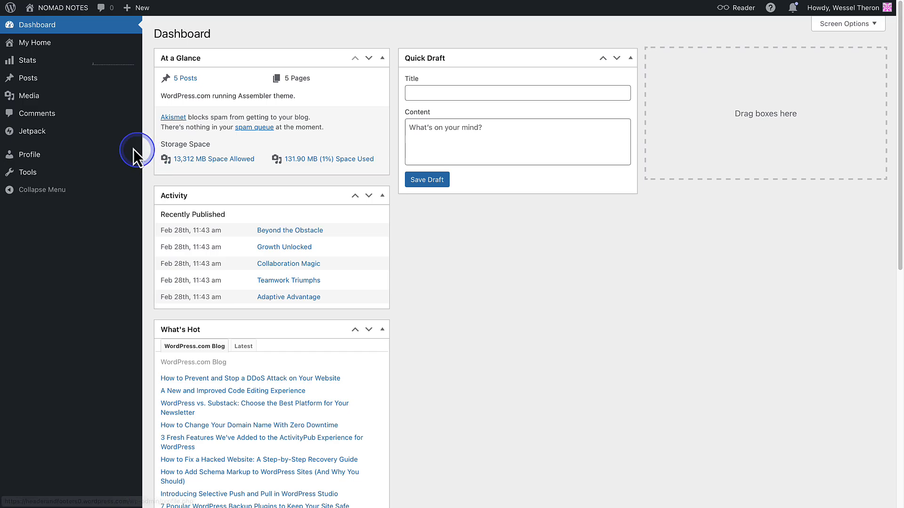
mouse_move(29, 95)
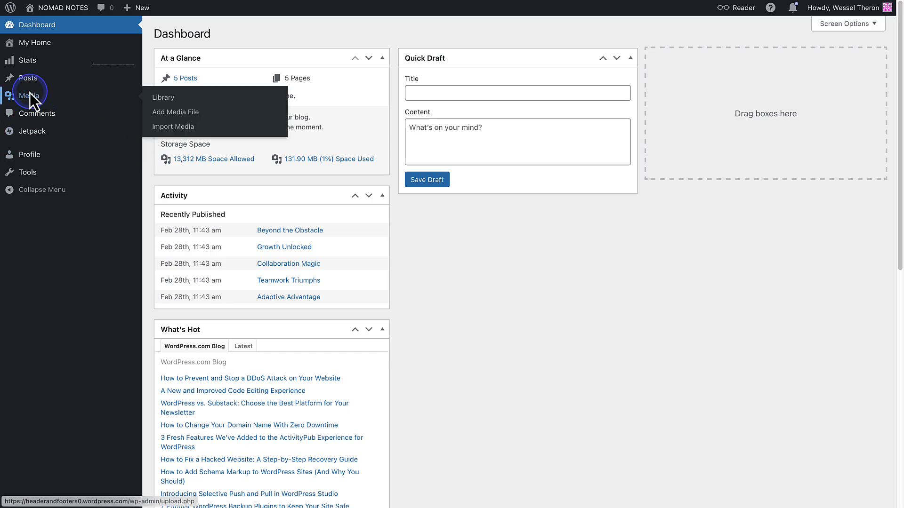
Step: From the Posts list, create a draft post titled 'New post'
click(30, 83)
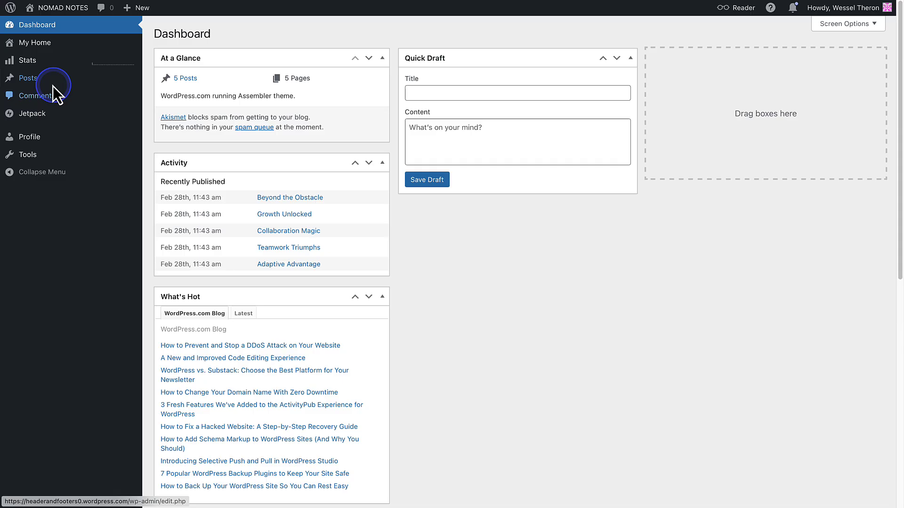
click(45, 82)
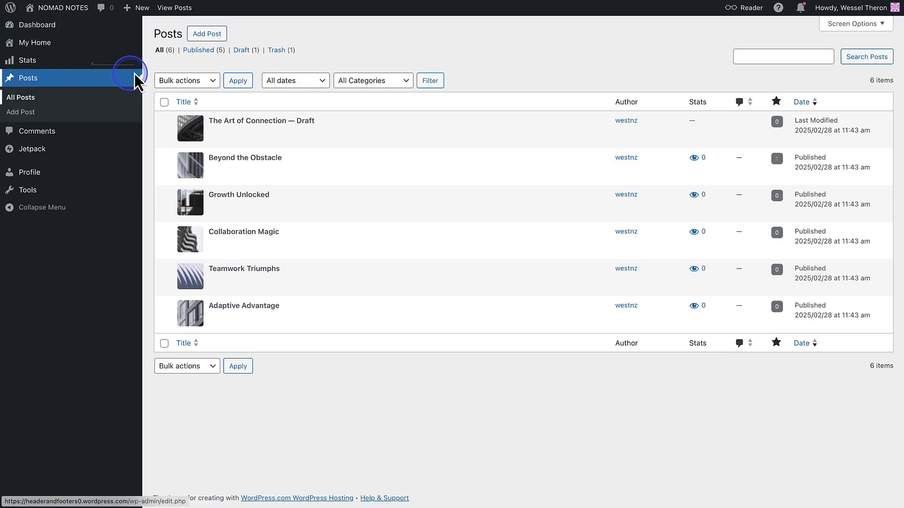
click(210, 42)
text(N)
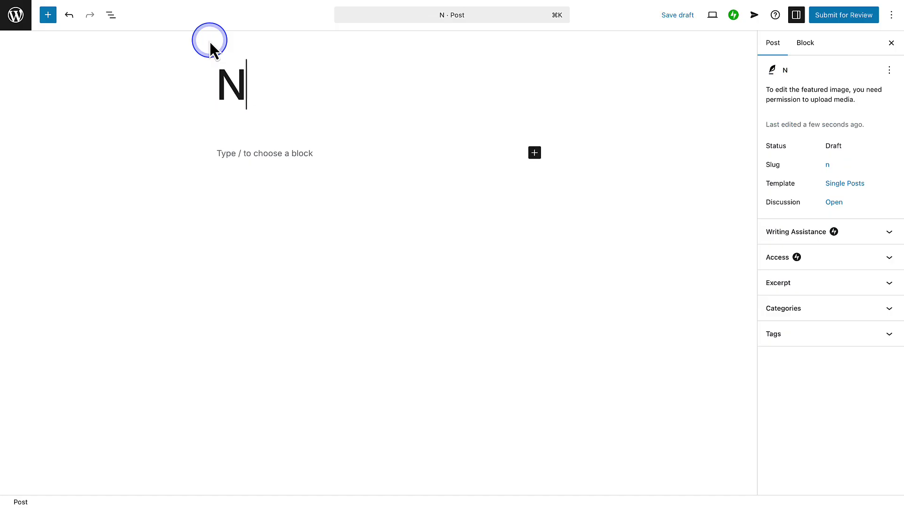
text(ew post)
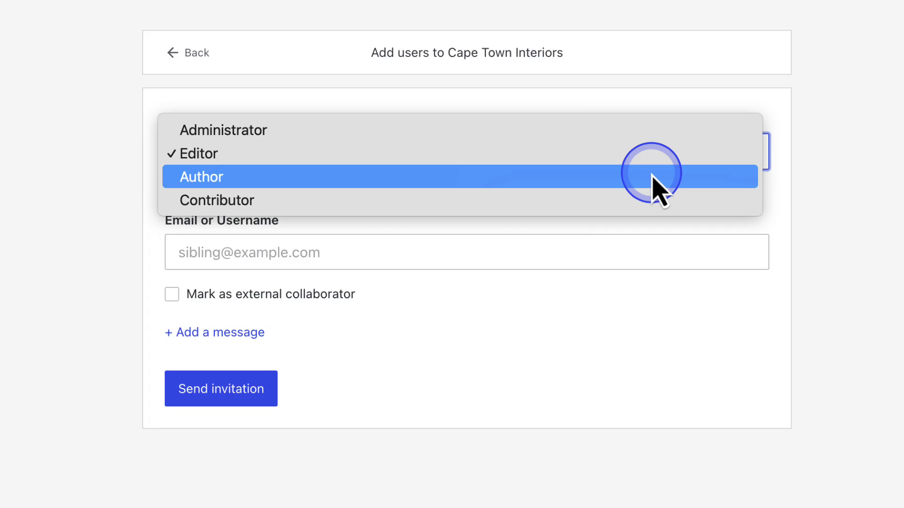
click(653, 178)
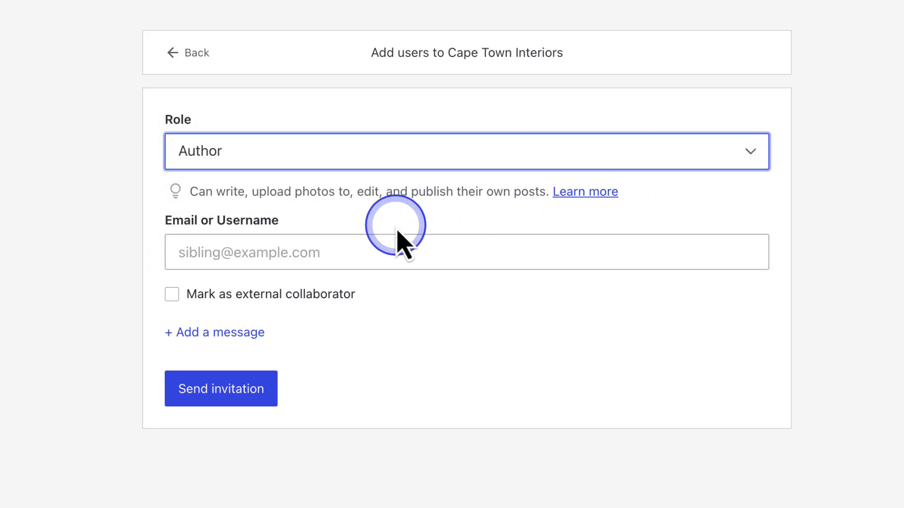
click(186, 263)
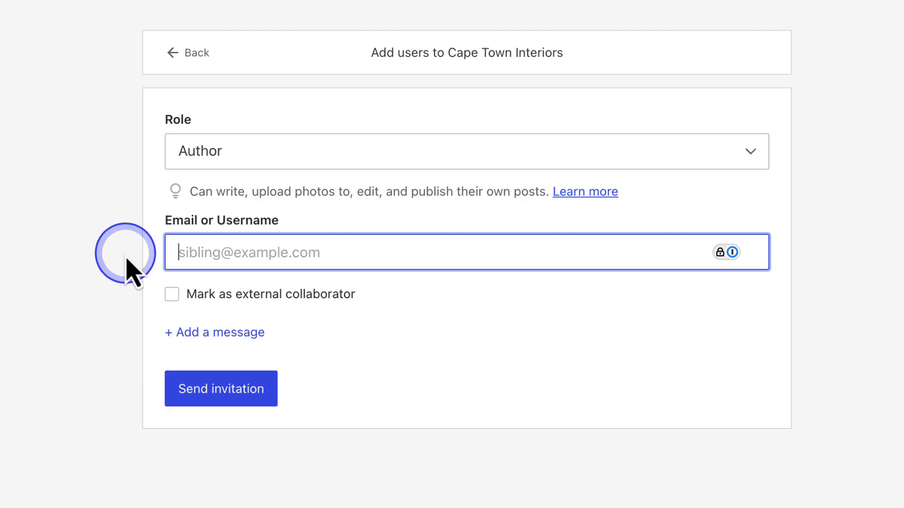
text(example@email.com)
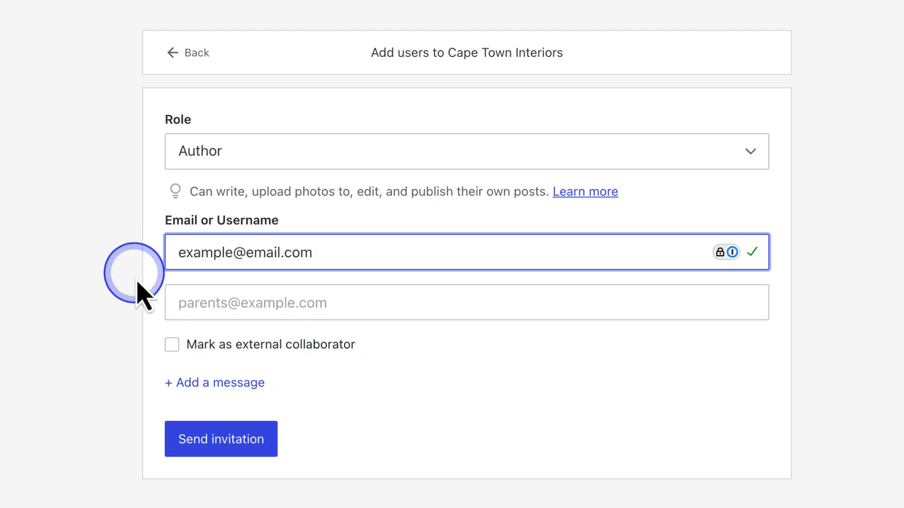
Step: Mark the invitee as an external collaborator and send the invitation
click(172, 345)
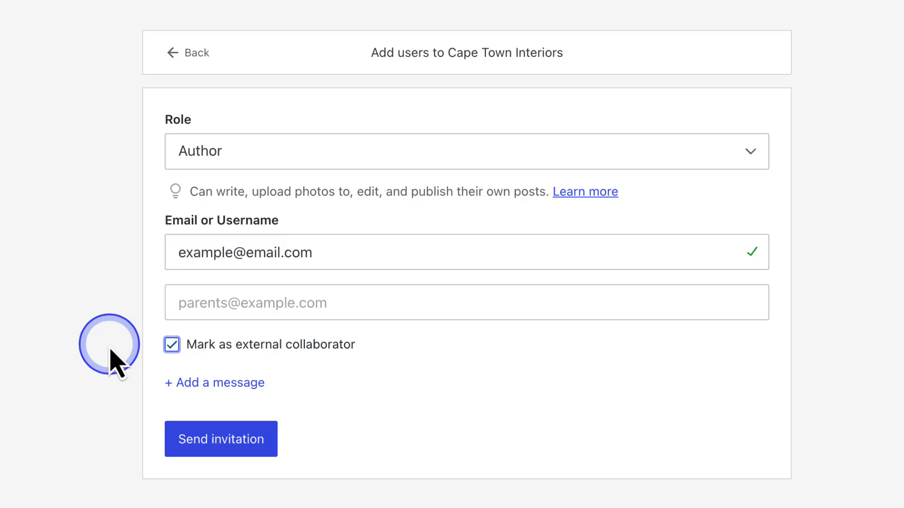
click(220, 442)
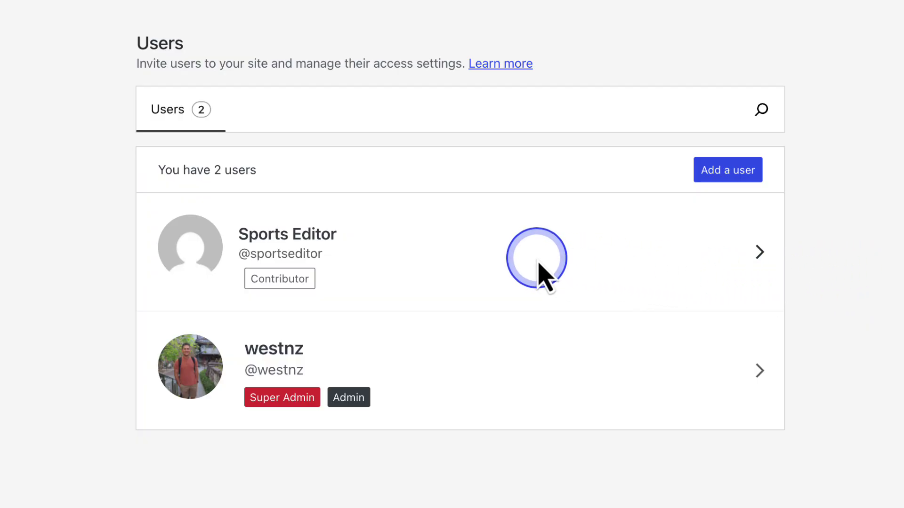
Step: Open Sports Editor's details and reselect Contributor as the role
click(539, 265)
click(370, 228)
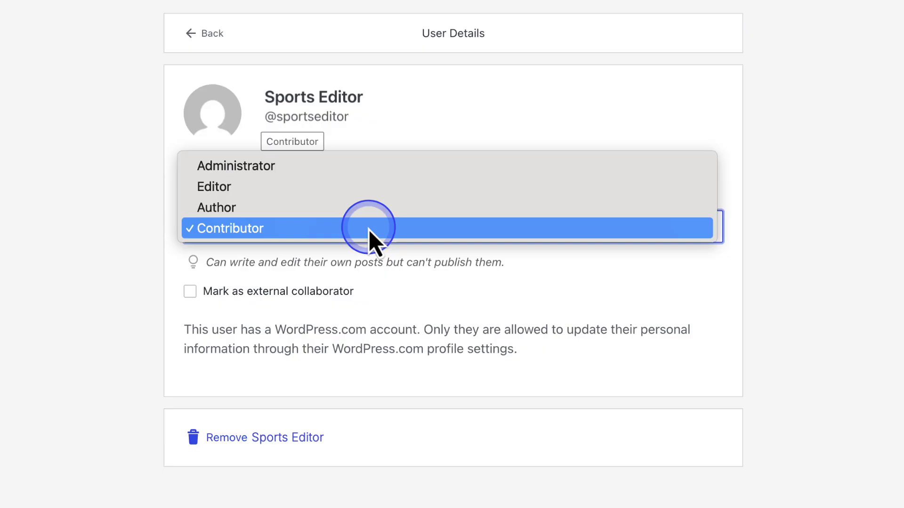
click(370, 230)
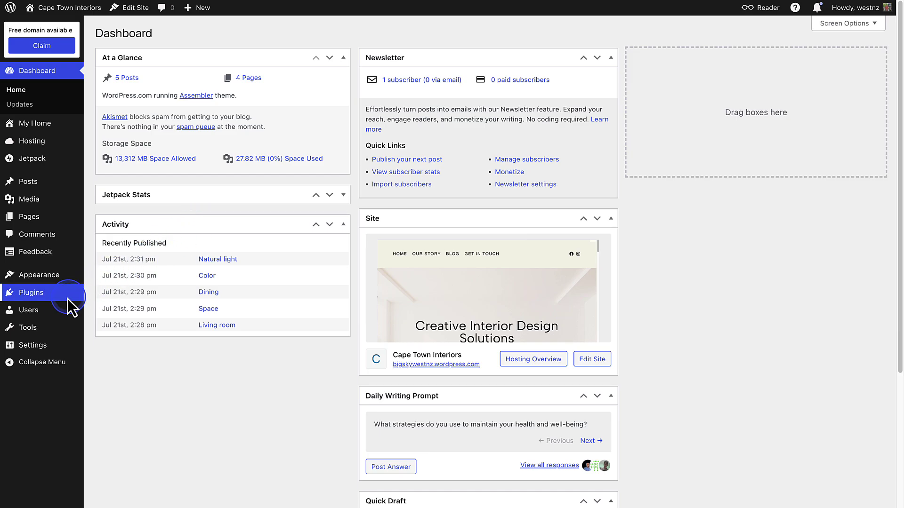
mouse_move(29, 310)
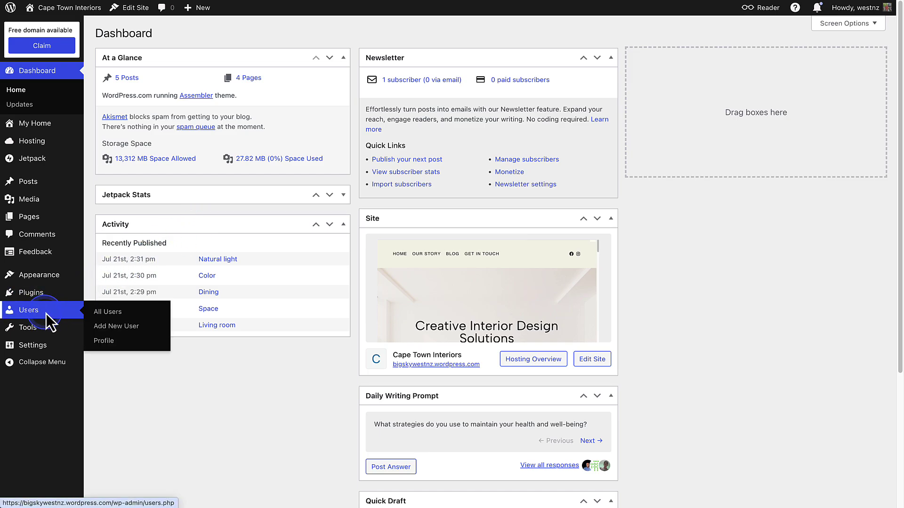
Step: Go to All Users in wp-admin and open the Add User form
click(107, 315)
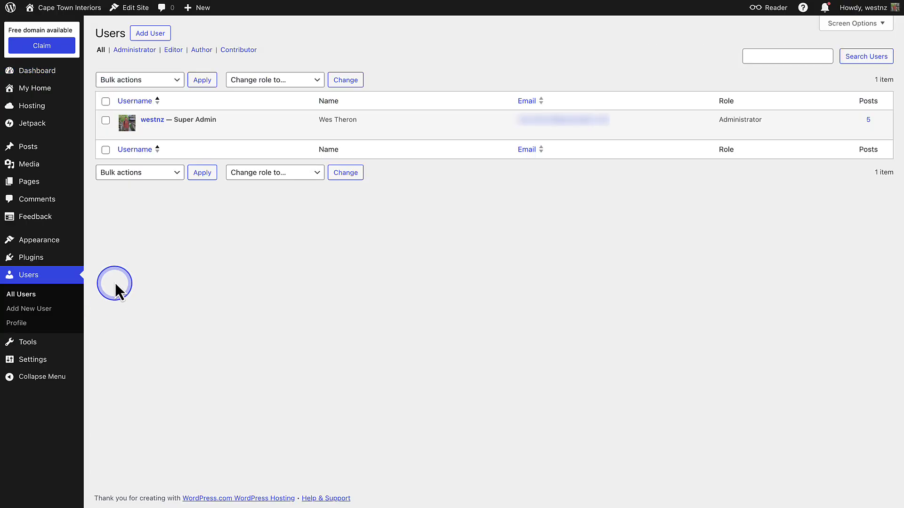
click(149, 34)
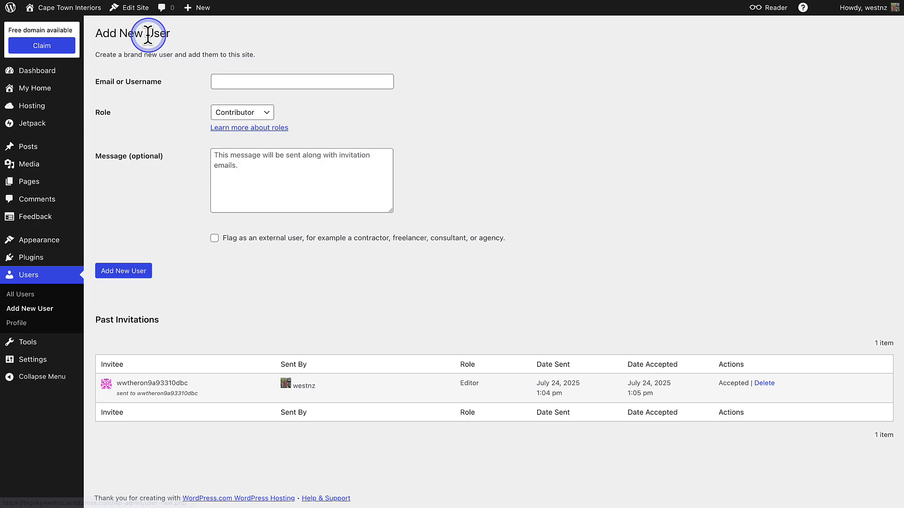
click(215, 83)
text(example@email.com)
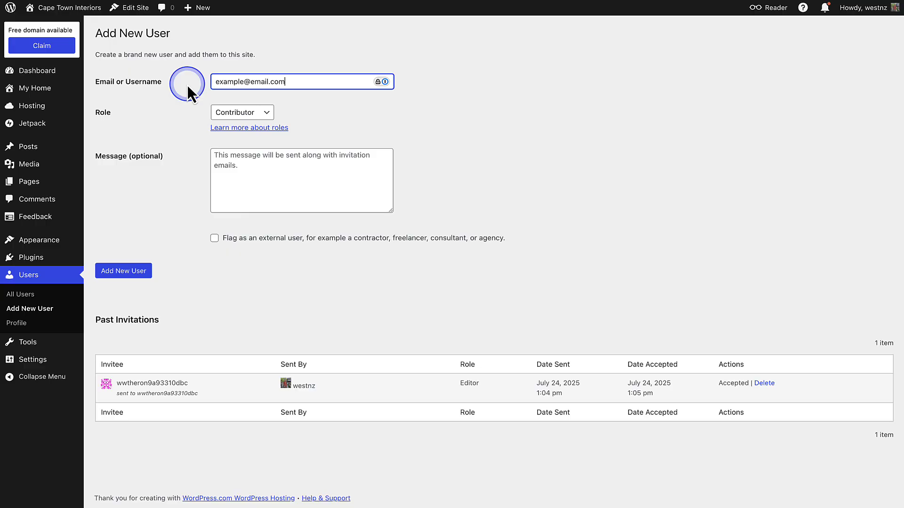
click(266, 113)
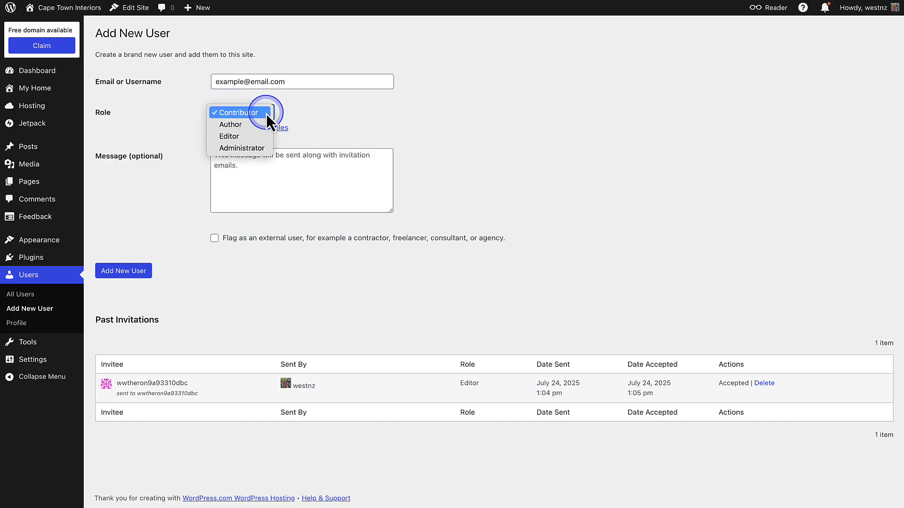
click(261, 128)
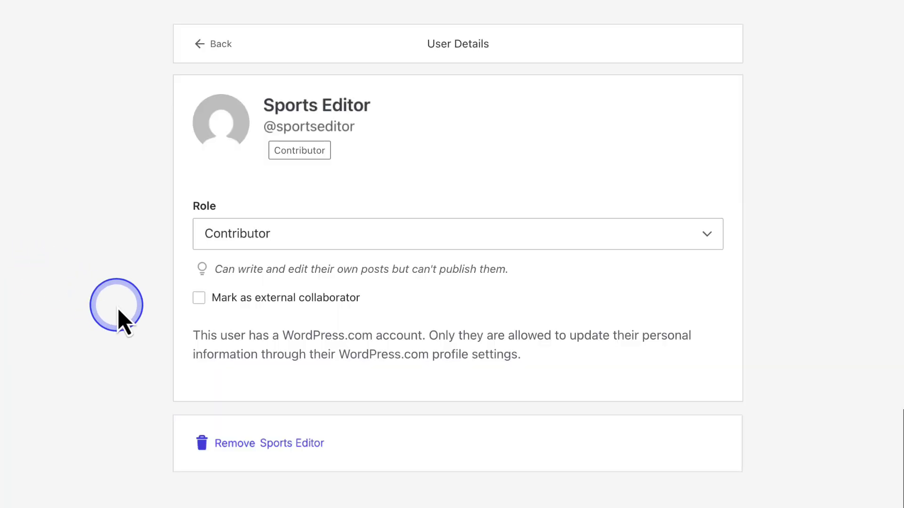
Step: Tick the external collaborator checkbox on Sports Editor's User Details page
click(199, 299)
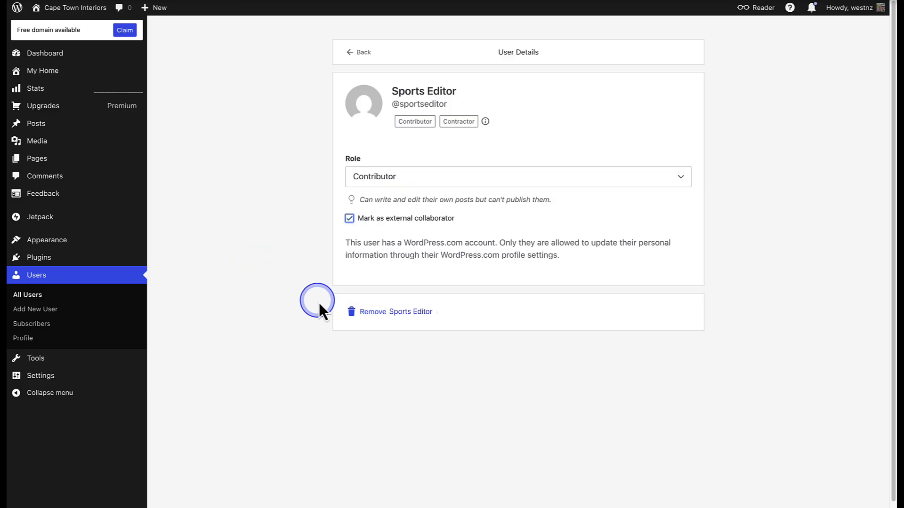
Step: Remove Sports Editor from the site and confirm the removal
click(370, 313)
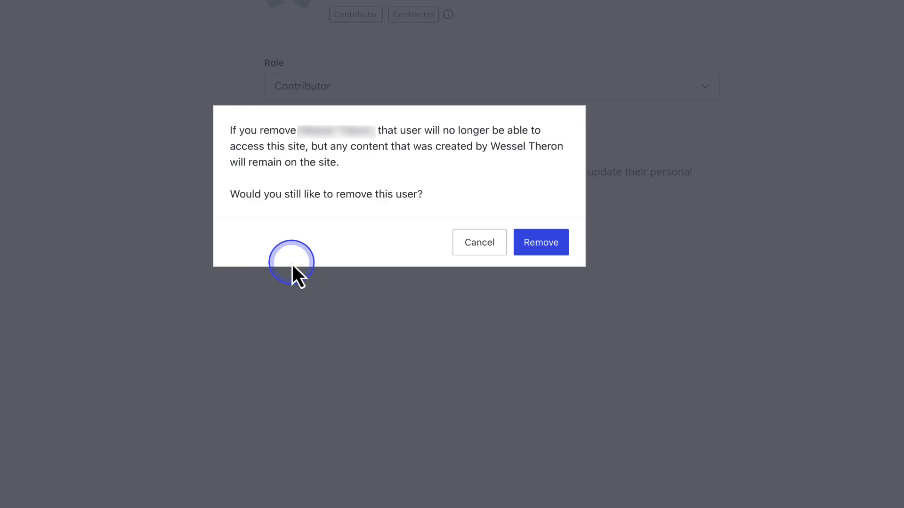
click(548, 248)
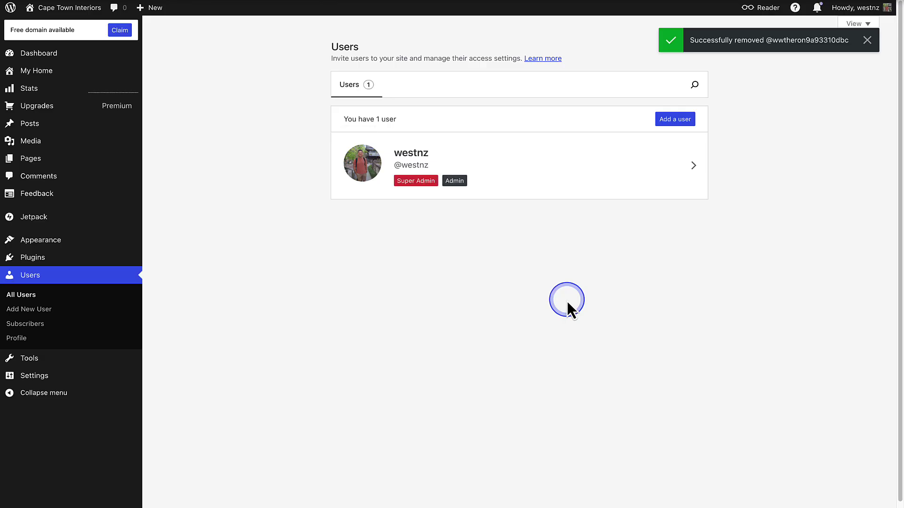